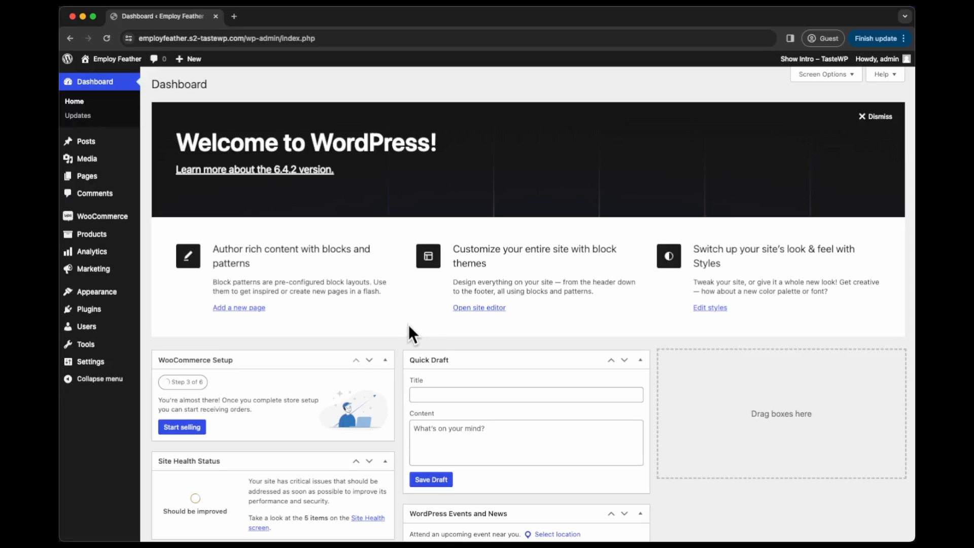
Step: Open the Products by Category page for editing from the list of pages
left_click(103, 186)
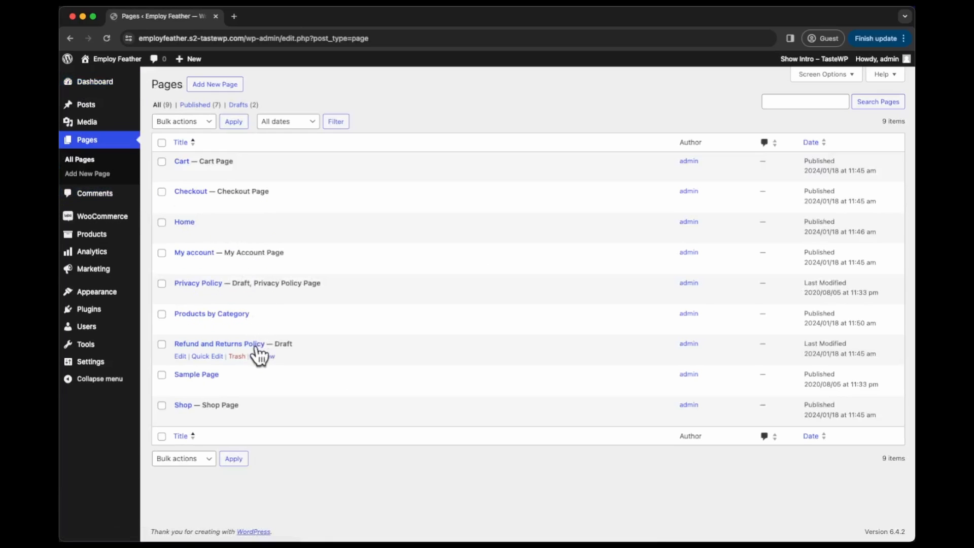
left_click(215, 316)
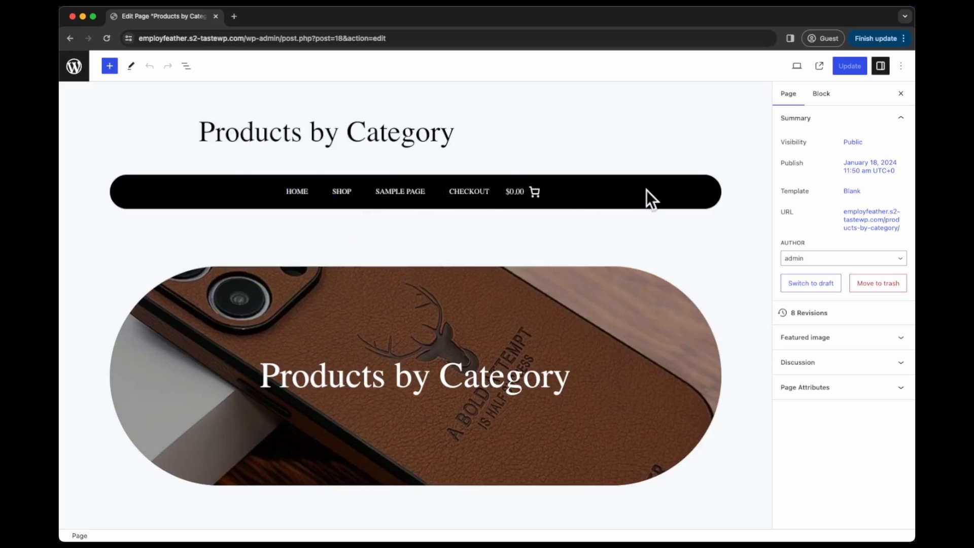
scroll(446, 355, "down", 2)
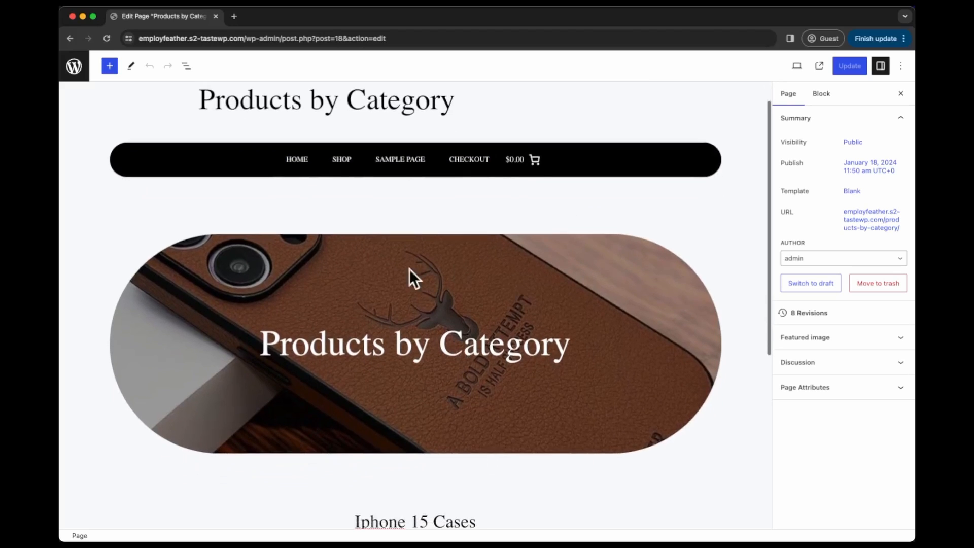
scroll(394, 381, "down", 5)
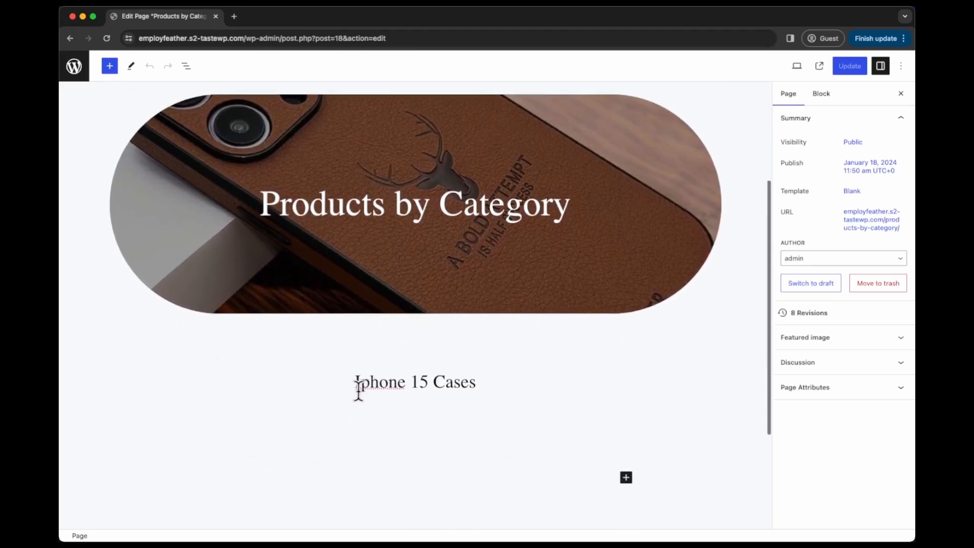
Step: Insert a Products by Category block into the group below the "Iphone 15 Cases" heading
left_click_drag(359, 388, 483, 385)
left_click(490, 387)
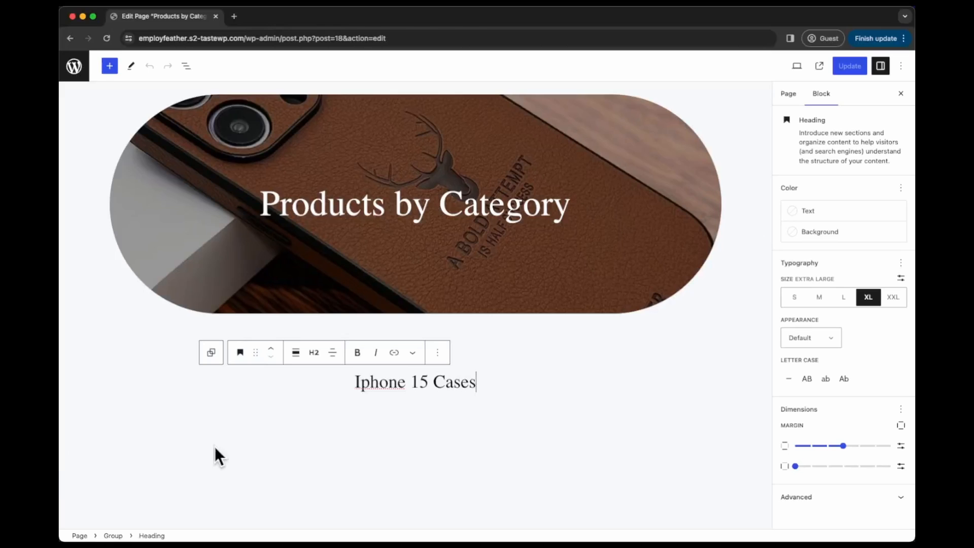
left_click(626, 433)
left_click(644, 397)
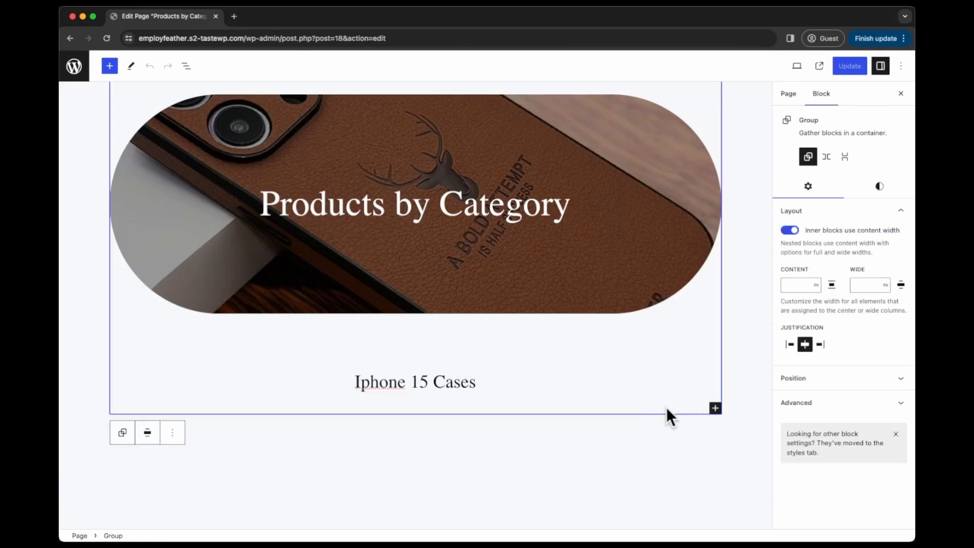
left_click(715, 408)
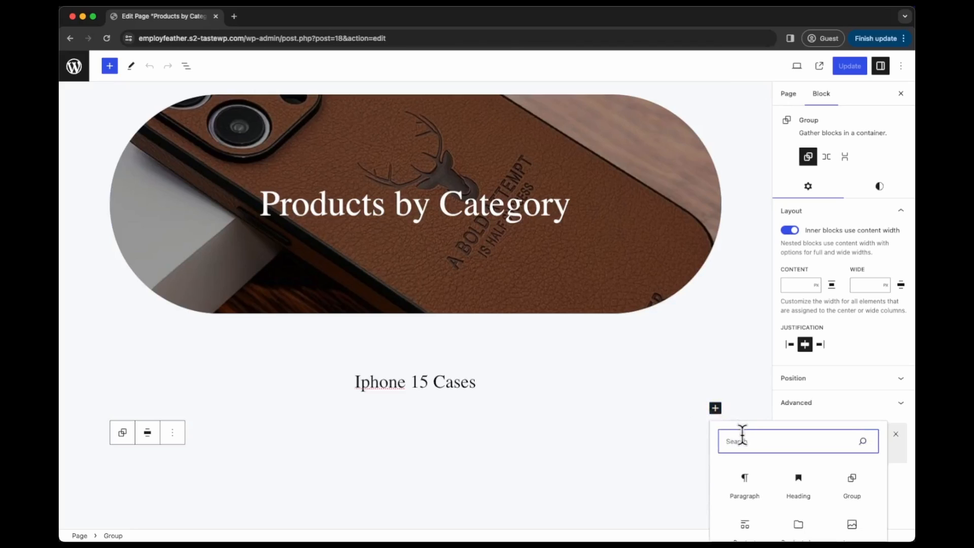
type("pr")
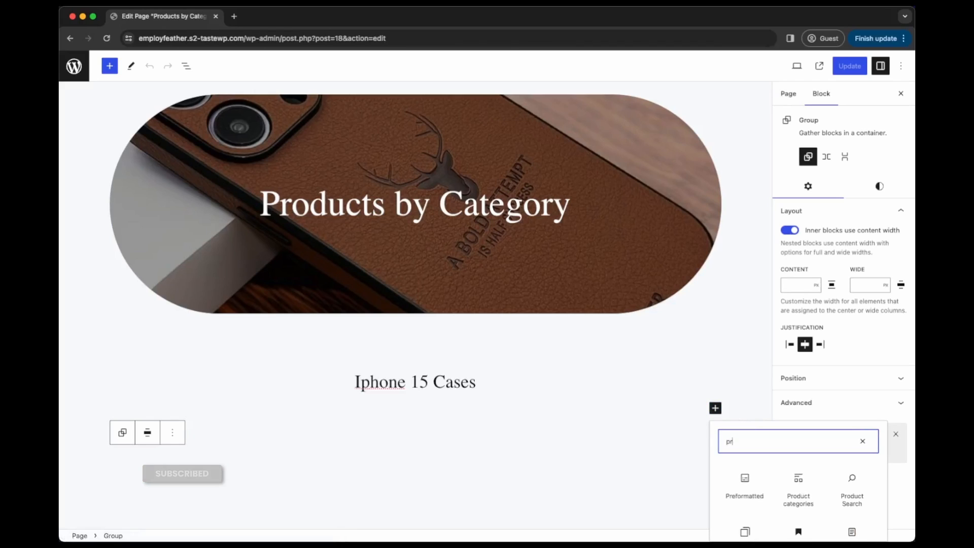
type("oducts")
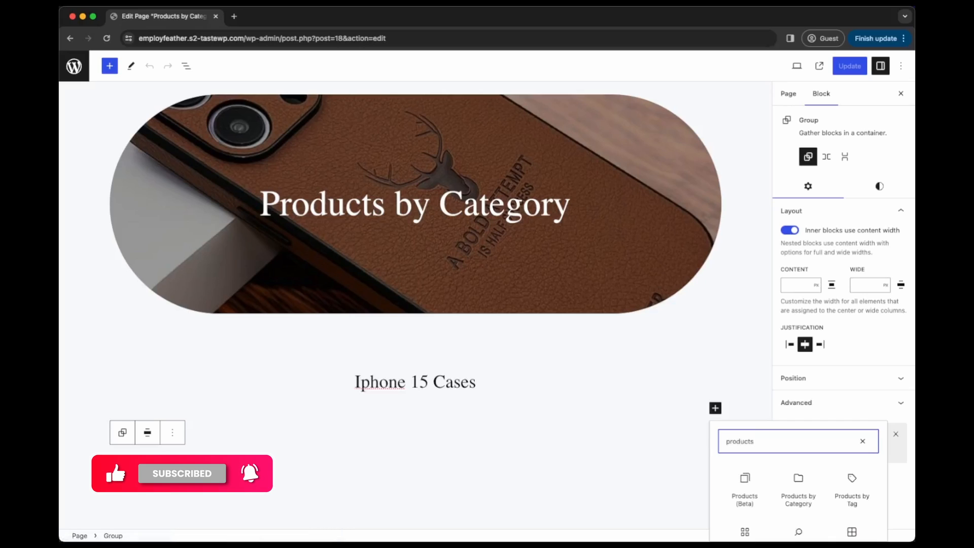
left_click(798, 495)
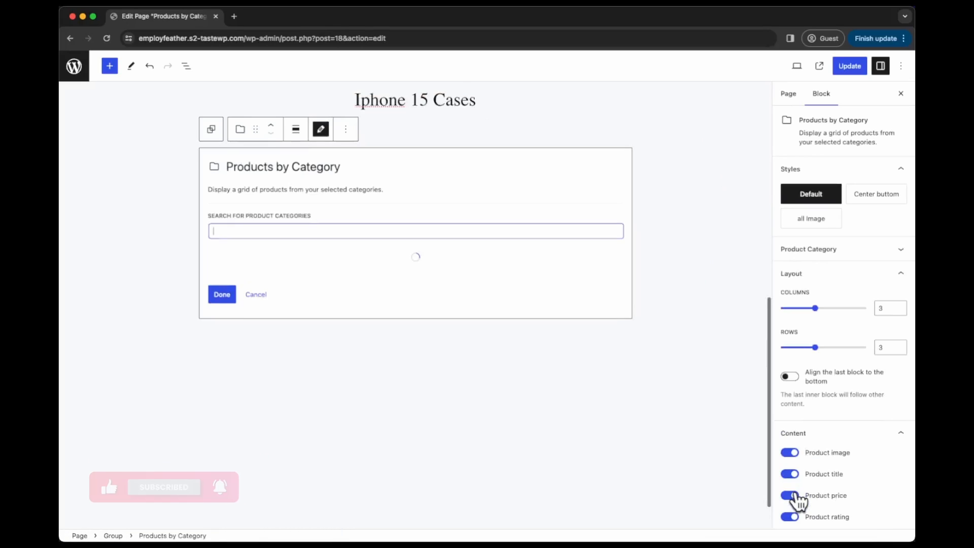
Step: Assign the Phone cases category to the new product block and finish the category selection
scroll(448, 384, "down", 3)
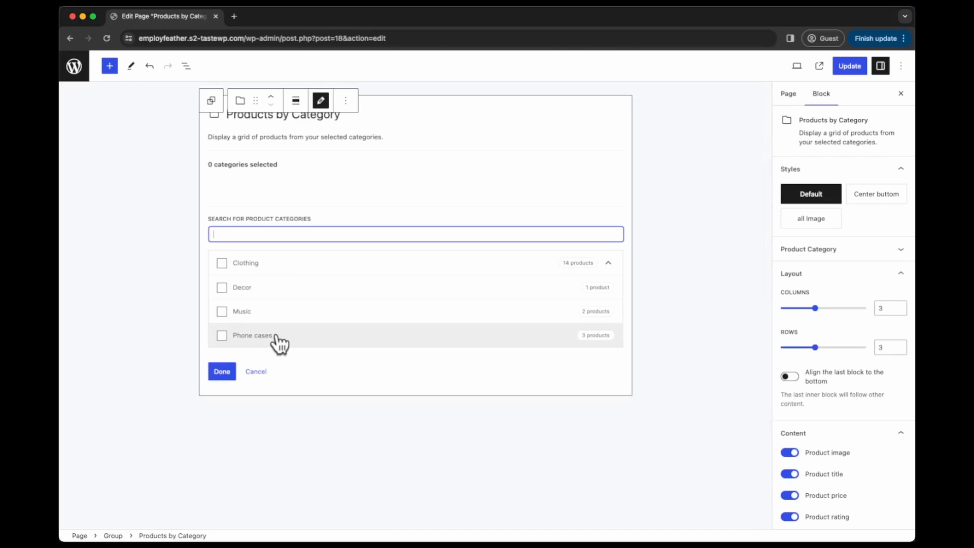
left_click(278, 339)
left_click(238, 234)
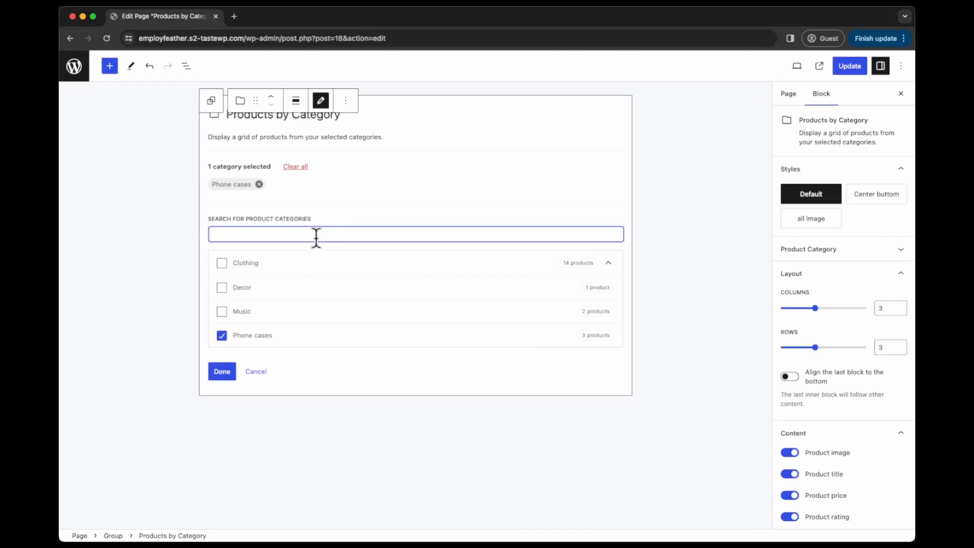
scroll(309, 317, "down", 2)
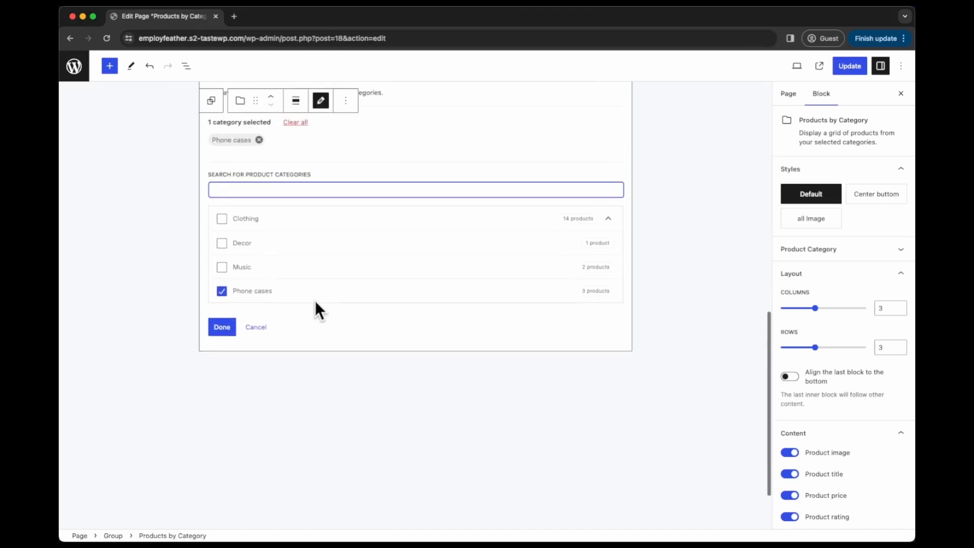
scroll(315, 304, "up", 3)
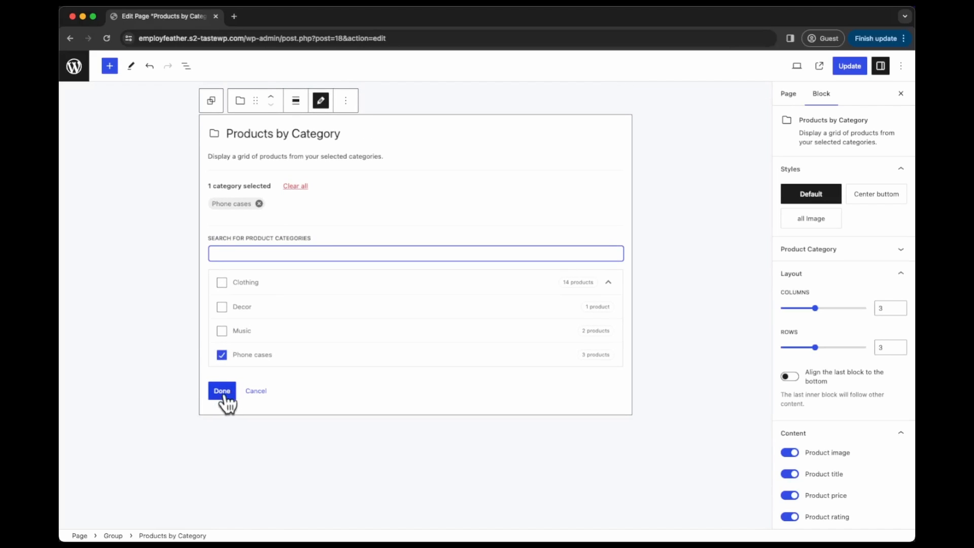
left_click(224, 396)
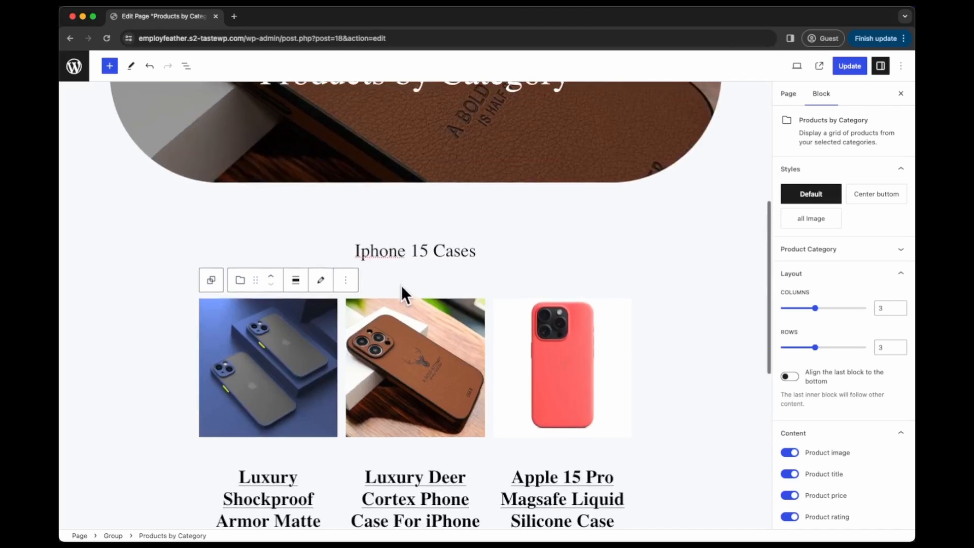
scroll(416, 293, "down", 3)
scroll(452, 326, "down", 2)
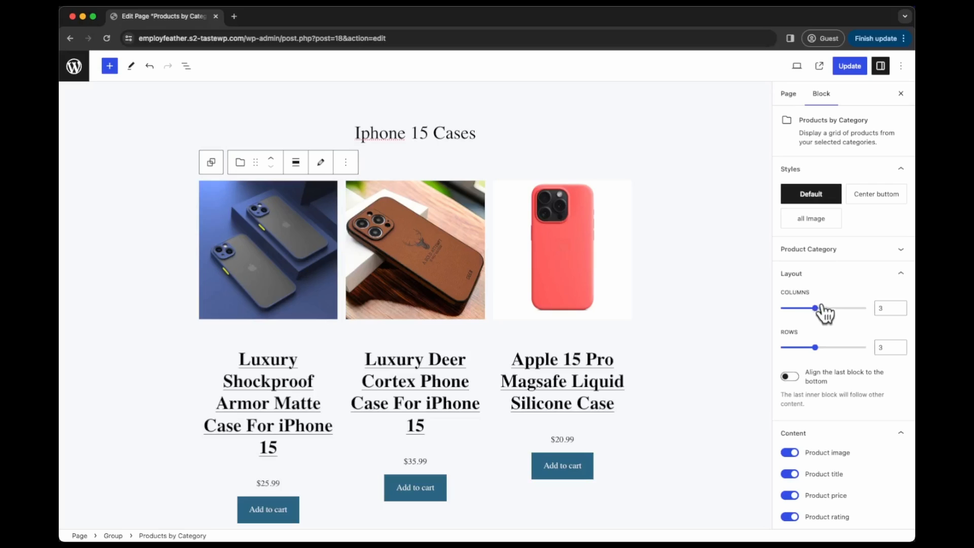
Step: Add the Decor and Clothing categories to the product block alongside Phone cases
left_click(900, 249)
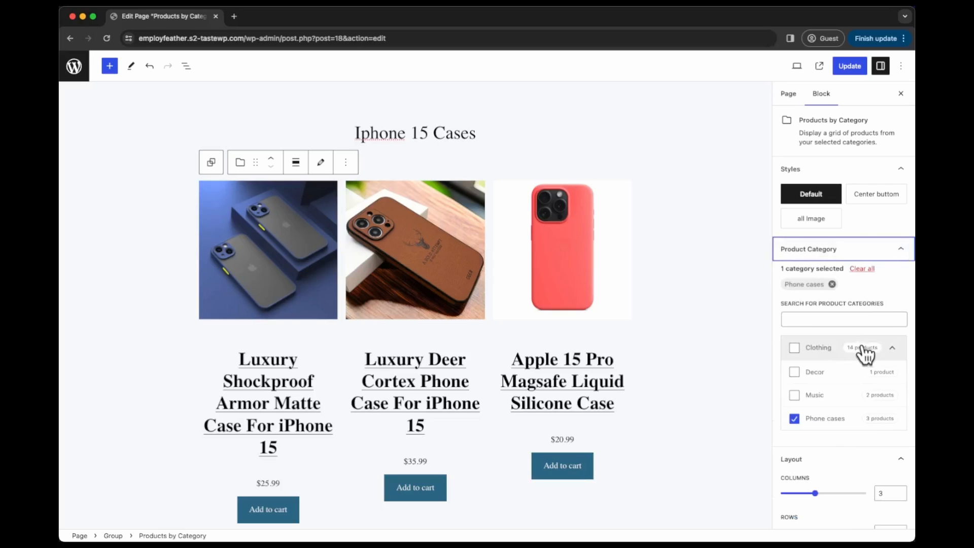
left_click(795, 374)
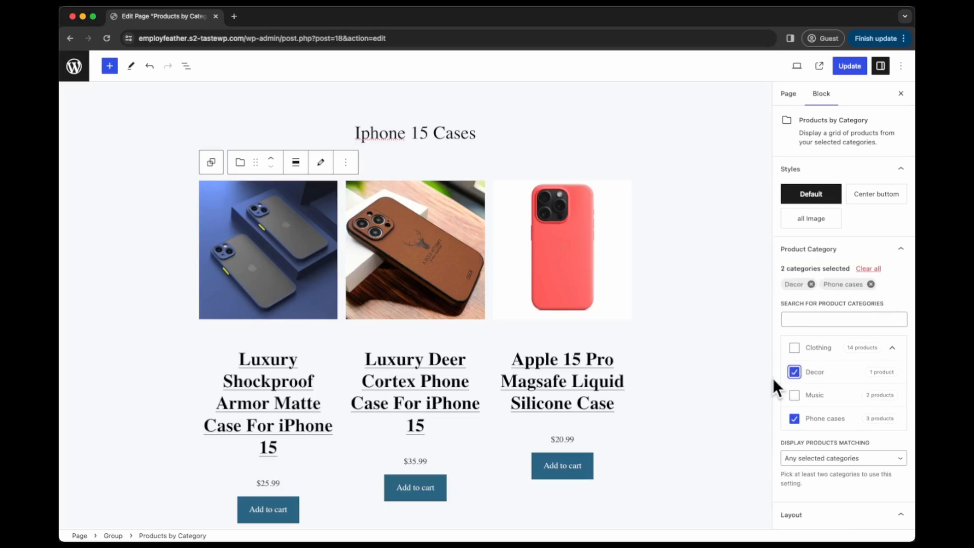
scroll(672, 340, "down", 3)
scroll(672, 340, "down", 5)
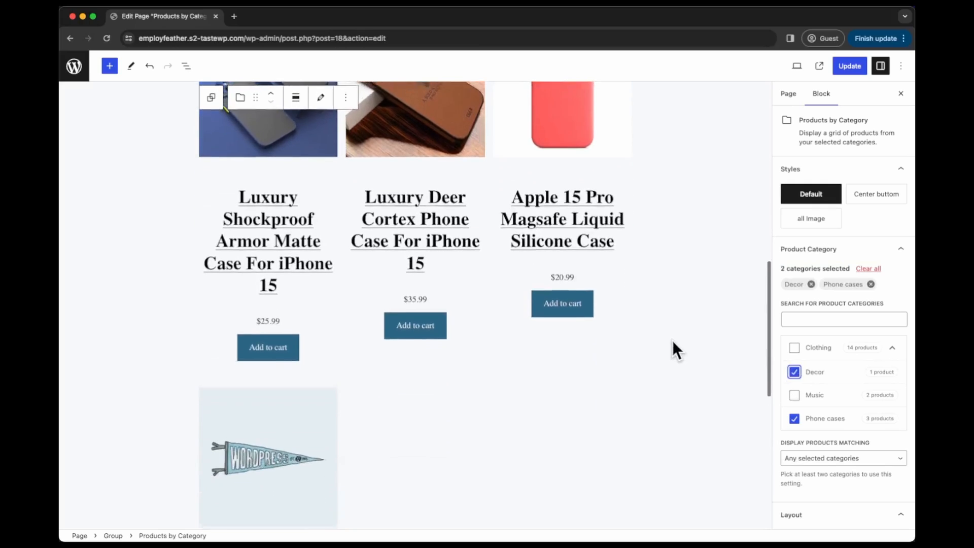
left_click(794, 347)
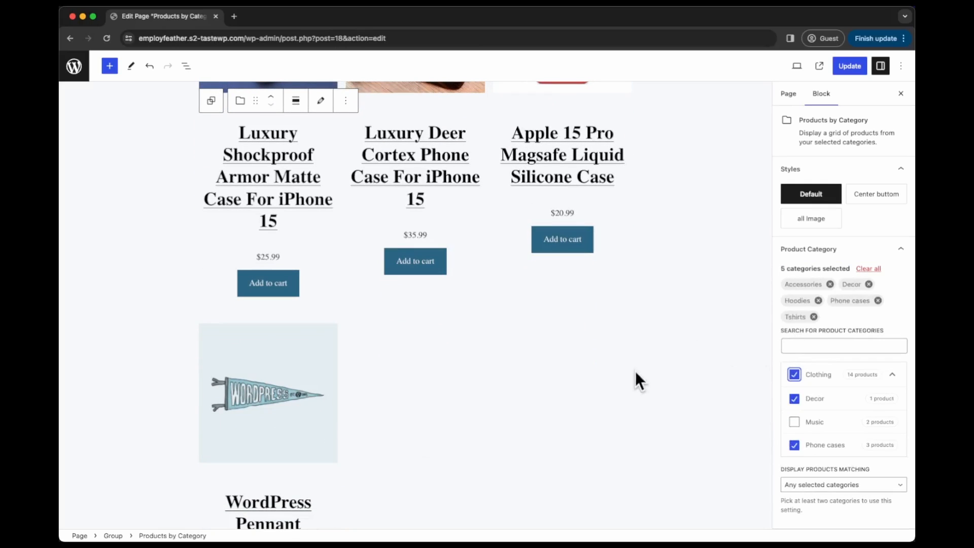
scroll(635, 370, "down", 2)
scroll(635, 370, "up", 2)
scroll(635, 370, "up", 5)
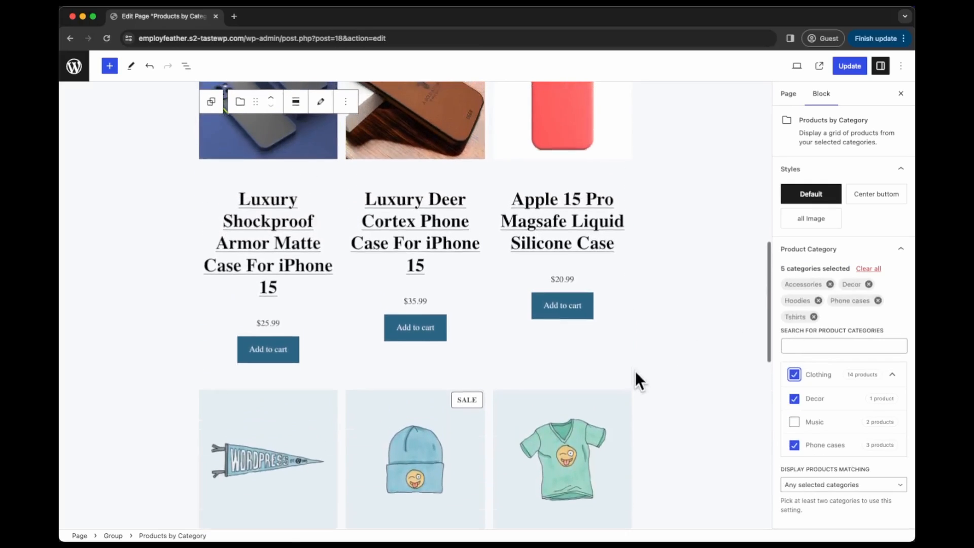
Step: Remove the Tshirts, Hoodies, Phone cases and Decor categories from the block, keeping only Accessories
left_click(814, 317)
left_click(818, 300)
left_click(832, 300)
left_click(866, 284)
scroll(861, 292, "down", 3)
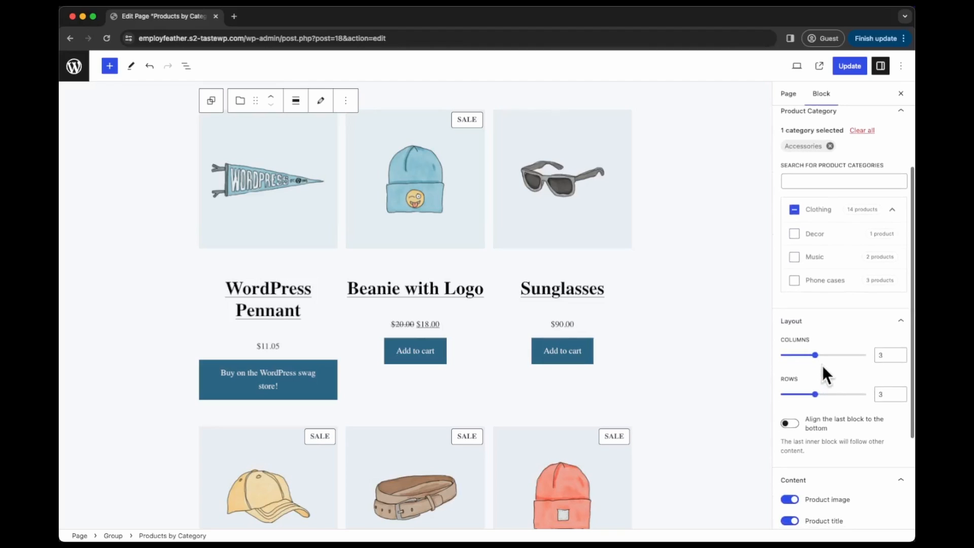
Step: Try other column and row counts for the product grid, ending with 3 columns and 3 rows
mouse_move(815, 355)
left_mouse_down()
mouse_move(834, 355)
mouse_move(789, 357)
mouse_move(813, 362)
left_mouse_up()
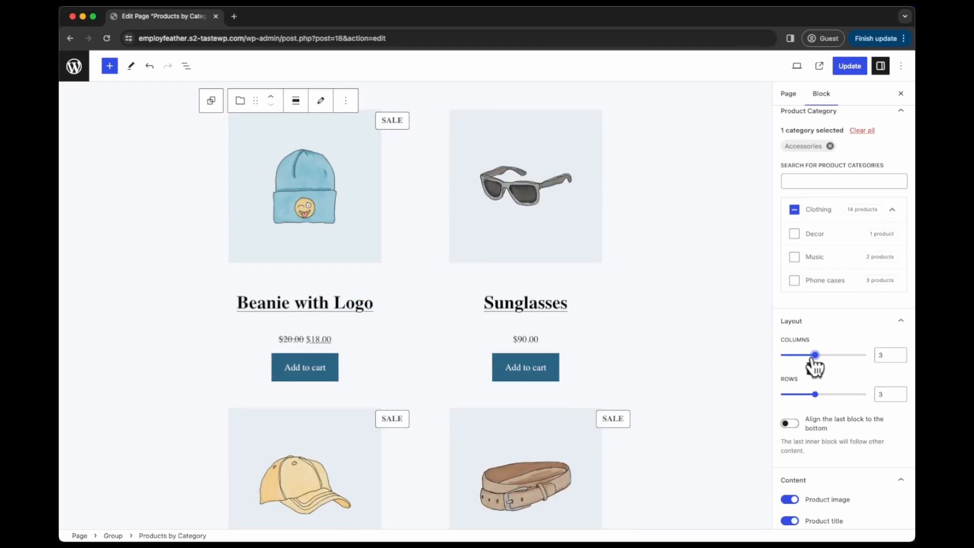
mouse_move(815, 395)
left_mouse_down()
mouse_move(782, 395)
mouse_move(814, 394)
left_mouse_up()
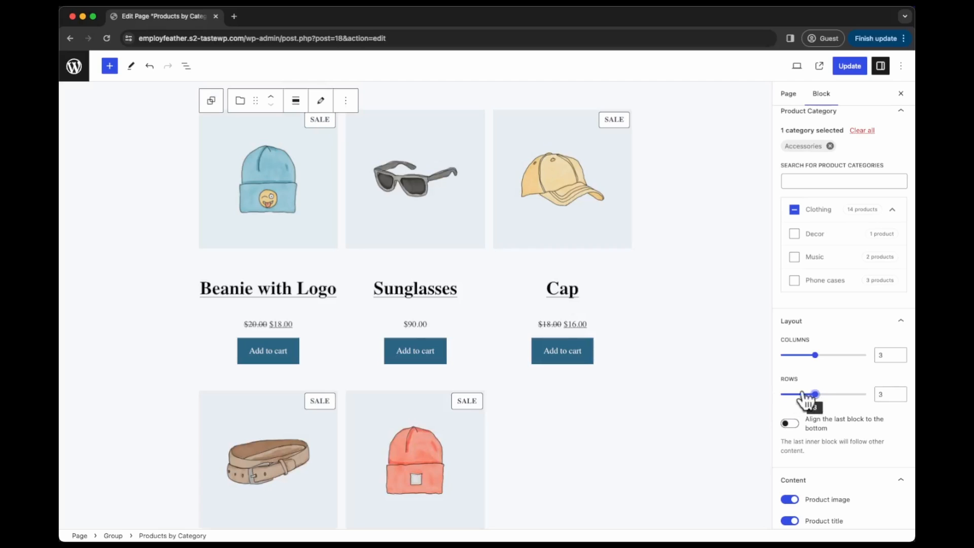
scroll(565, 241, "up", 3)
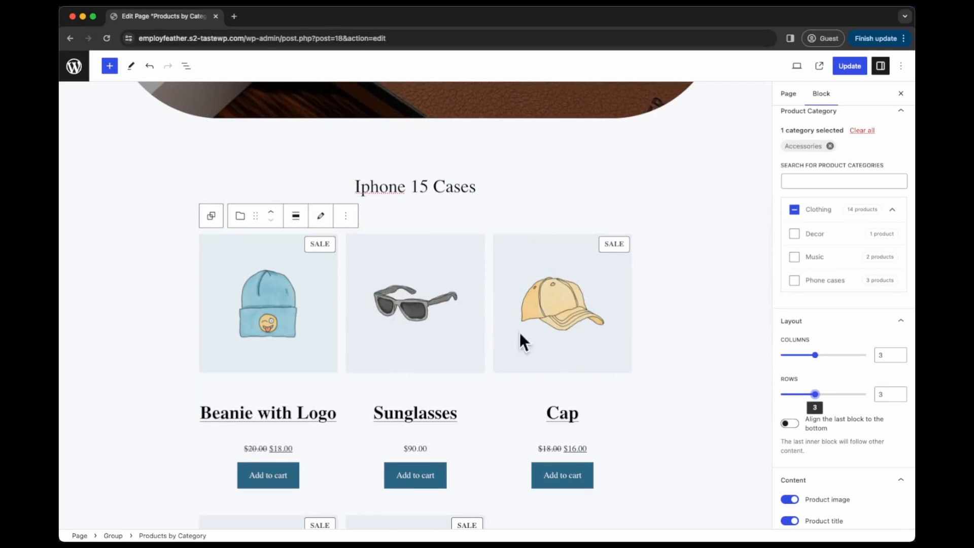
Step: Select the Phone cases category again and deselect Accessories under Clothing
left_click(825, 282)
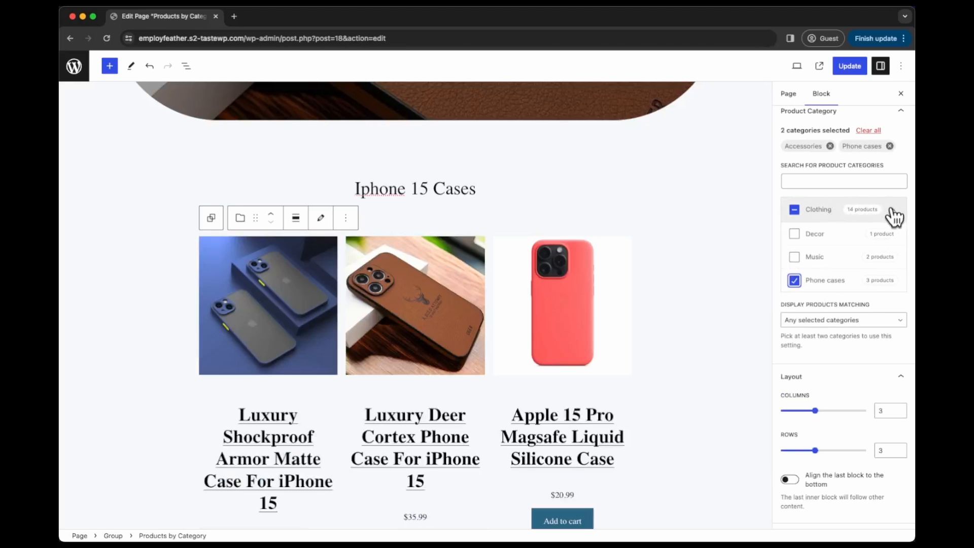
left_click(891, 210)
left_click(803, 234)
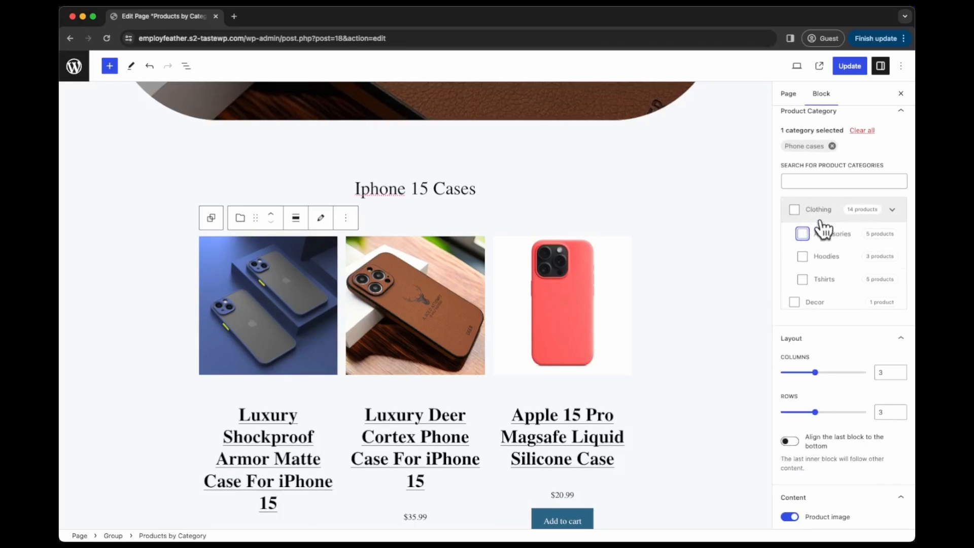
left_click(891, 210)
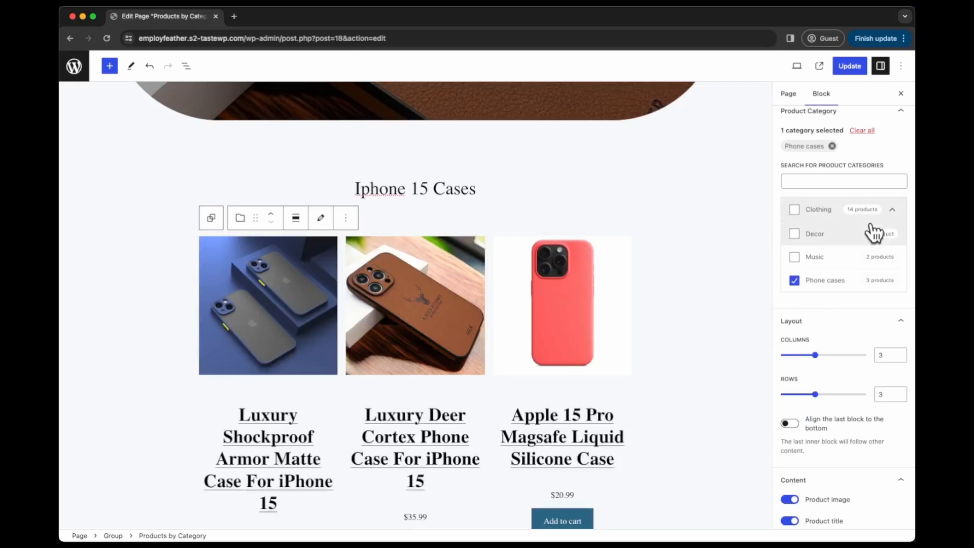
Step: Hide the product title and product price in the grid, and turn both on again
scroll(857, 246, "down", 1)
scroll(848, 308, "down", 3)
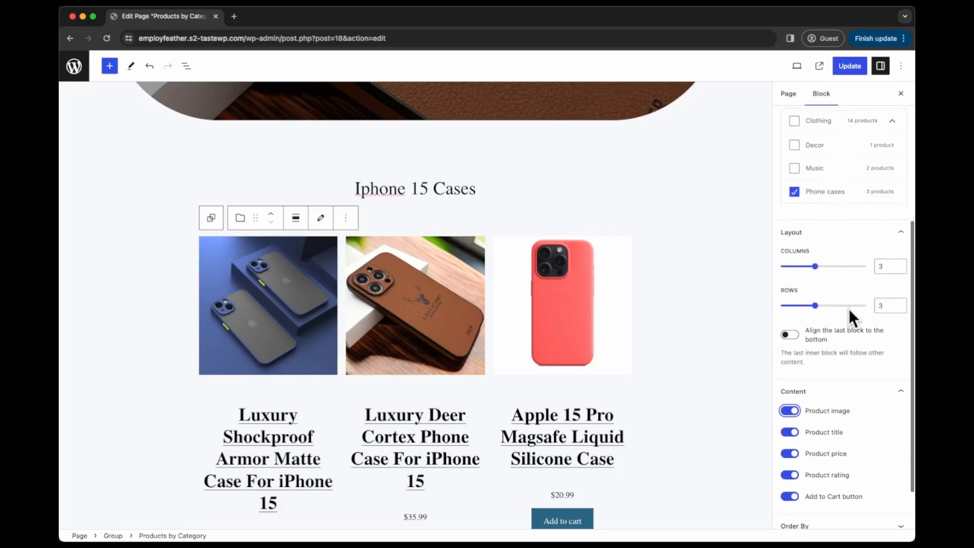
scroll(821, 334, "down", 2)
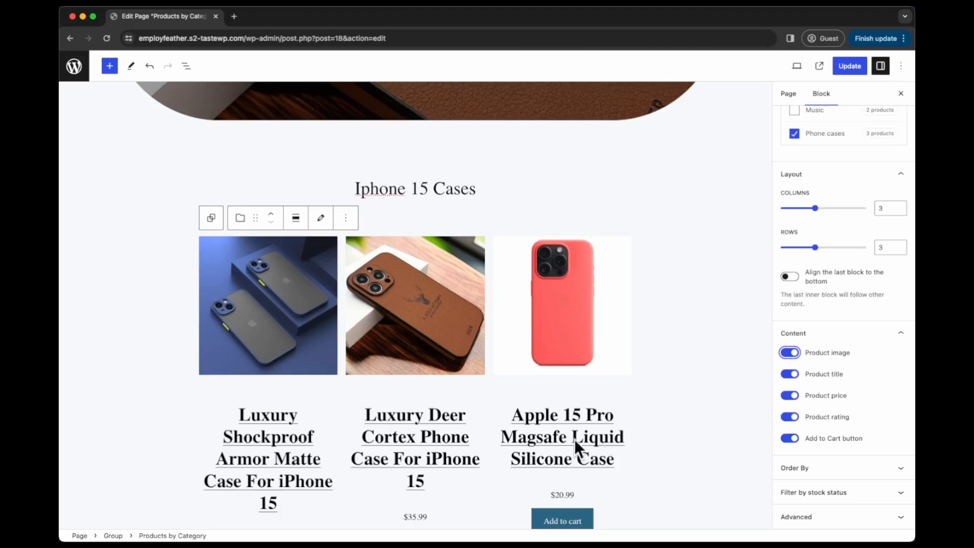
scroll(565, 437, "down", 1)
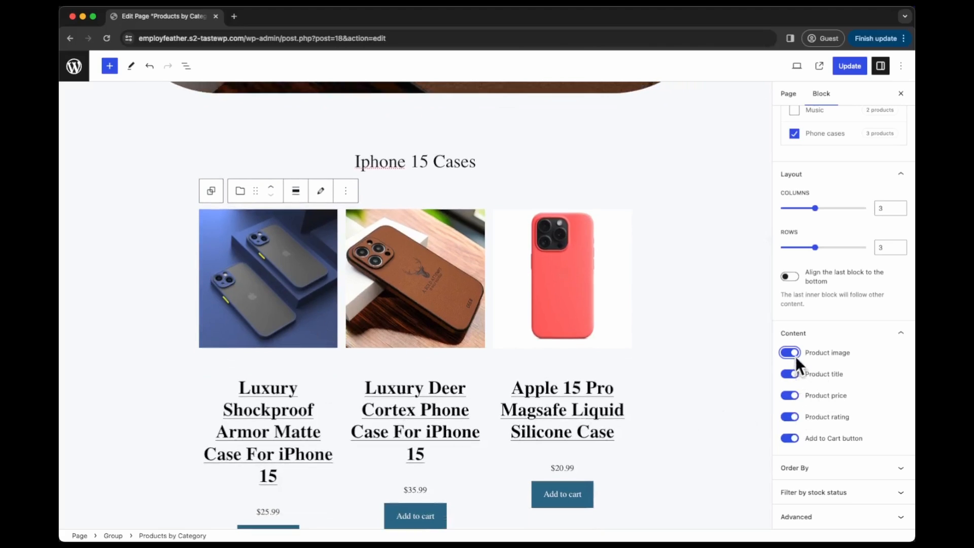
left_click(790, 373)
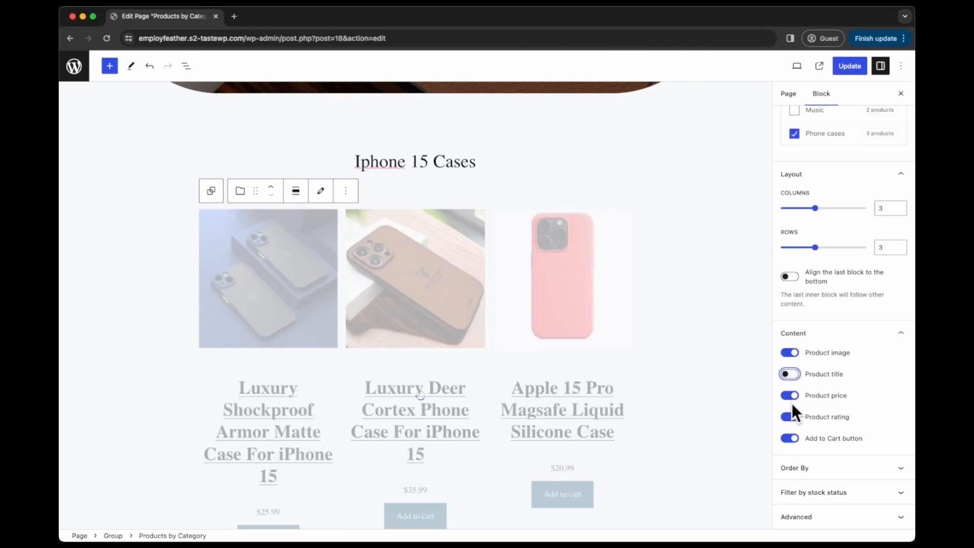
left_click(790, 395)
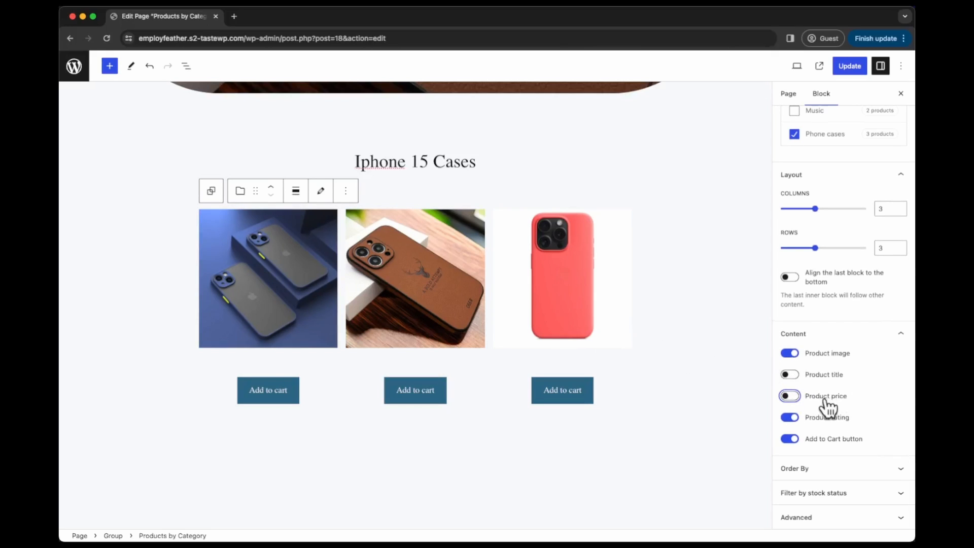
left_click(789, 396)
left_click(789, 375)
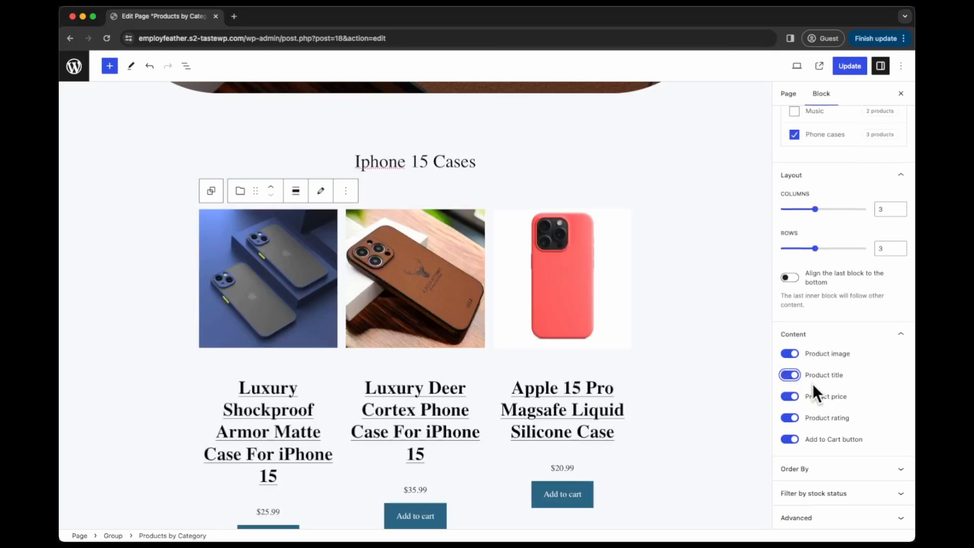
Step: Look at the Order By setting of the product block
scroll(841, 464, "down", 1)
left_click(885, 476)
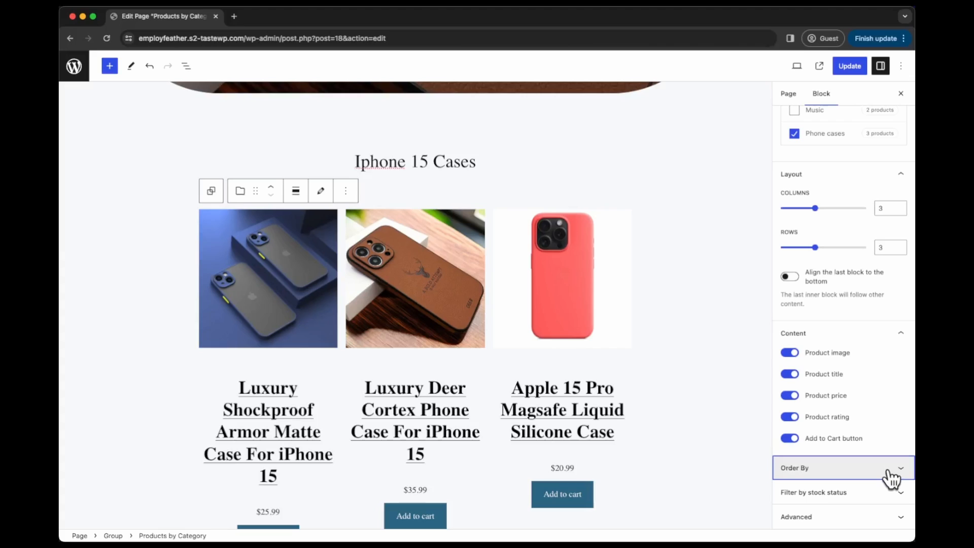
Step: Order the products by Price - low to high, and switch the order to Rating - highest first
left_click(888, 471)
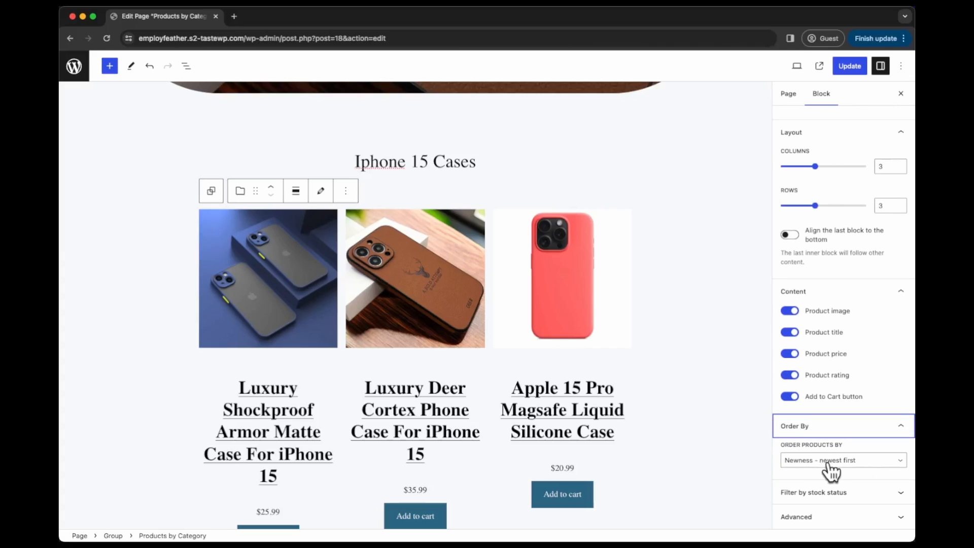
left_click(859, 471)
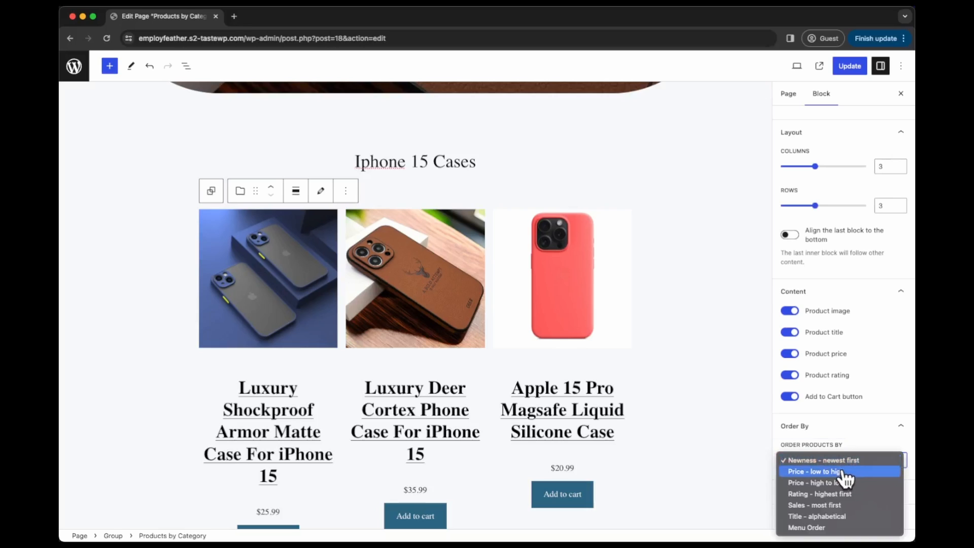
left_click(843, 473)
scroll(610, 419, "down", 1)
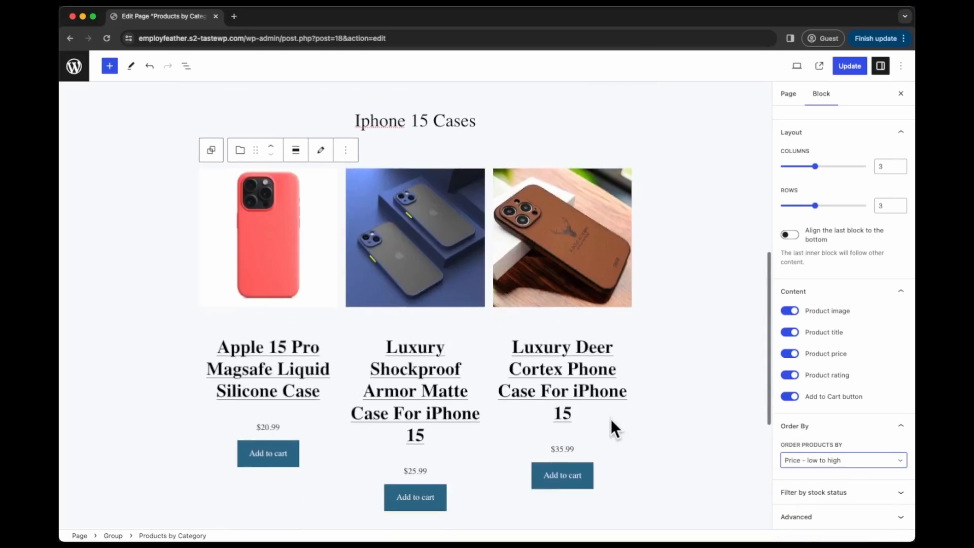
left_click(871, 463)
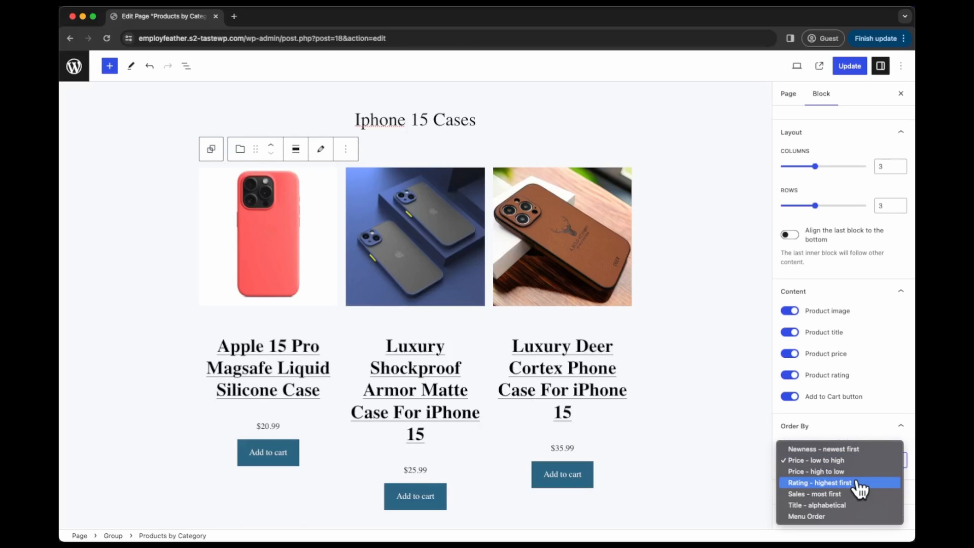
left_click(856, 480)
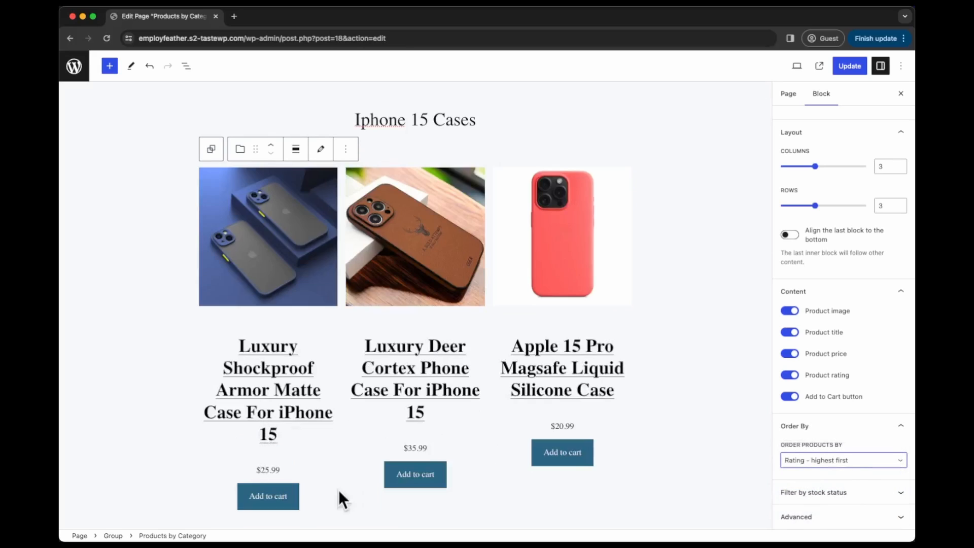
left_click(852, 462)
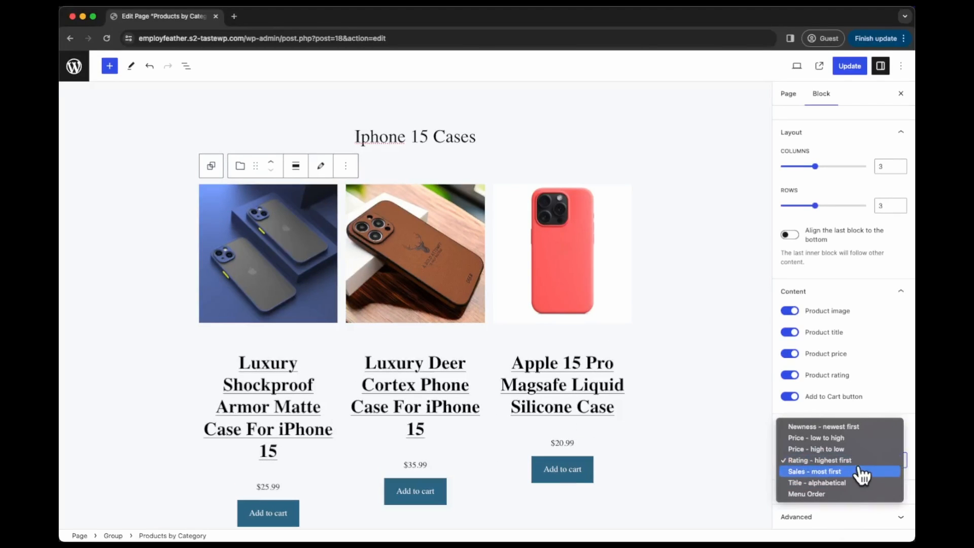
left_click(734, 475)
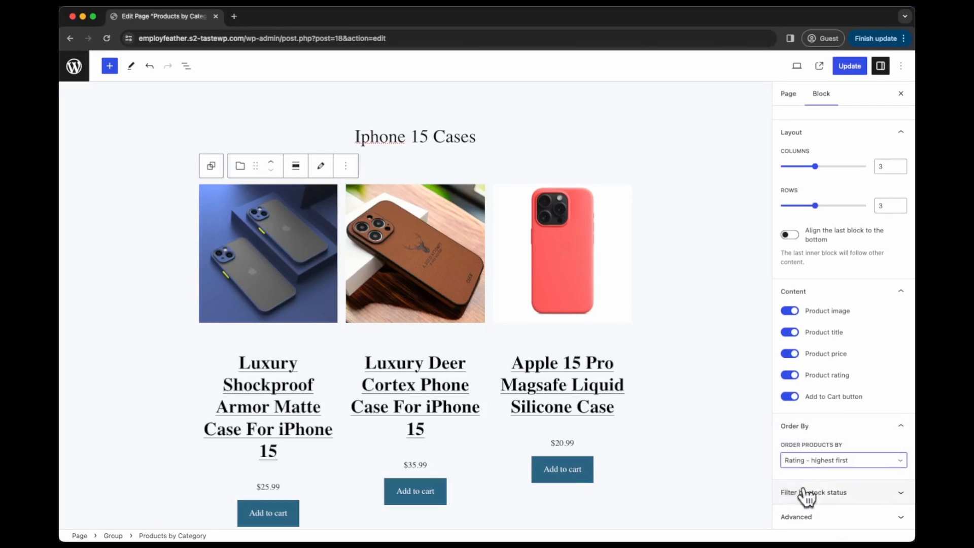
Step: Filter the grid by stock status: turn In stock off and on again, and hide the Out of stock and On backorder products
left_click(845, 493)
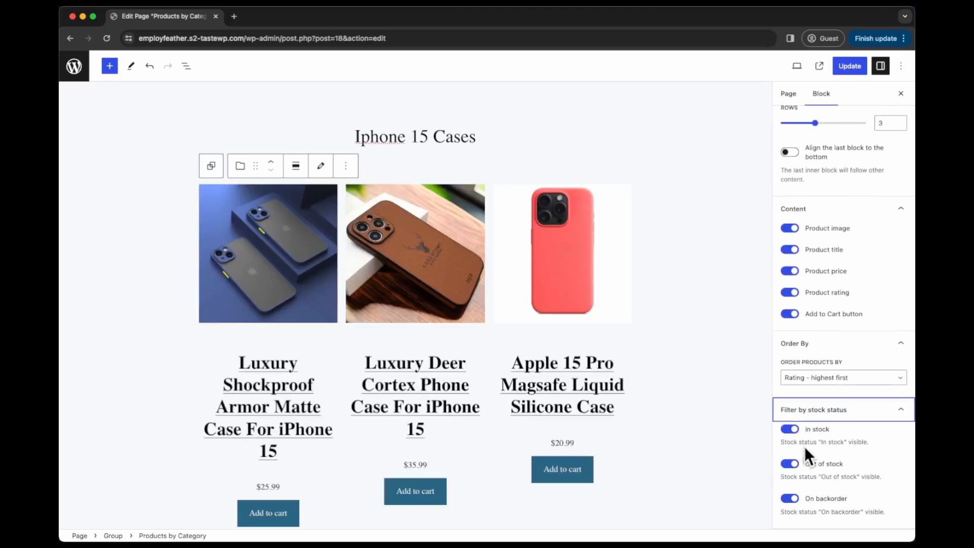
left_click(791, 430)
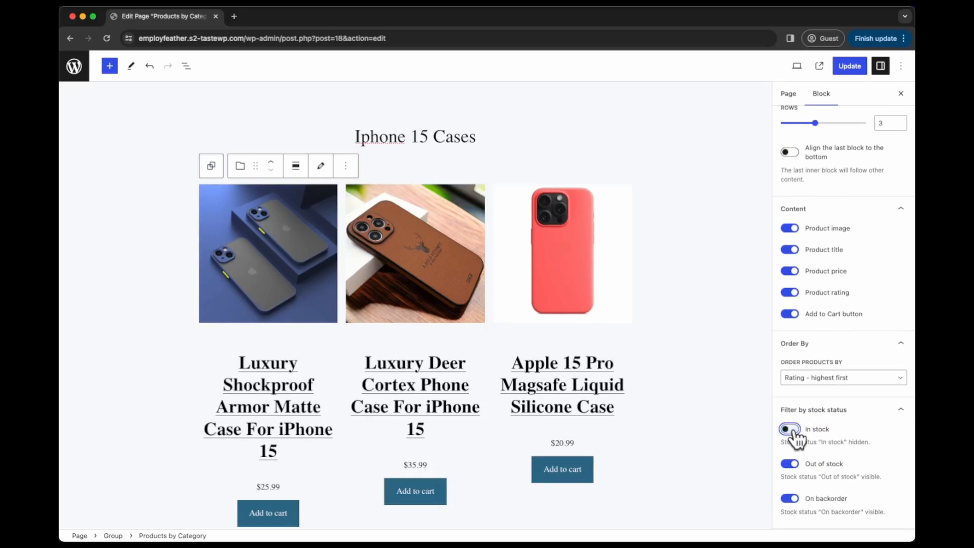
left_click(792, 430)
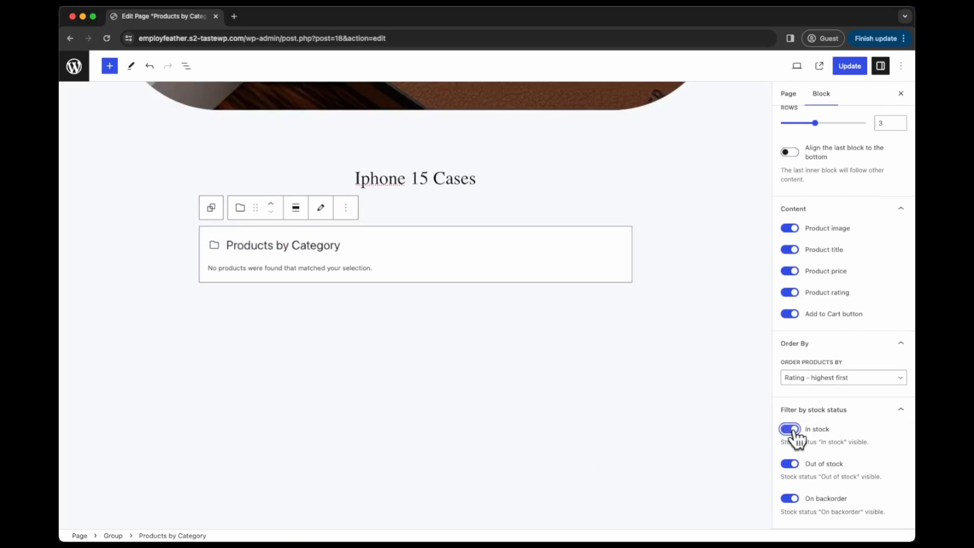
left_click(790, 464)
left_click(791, 499)
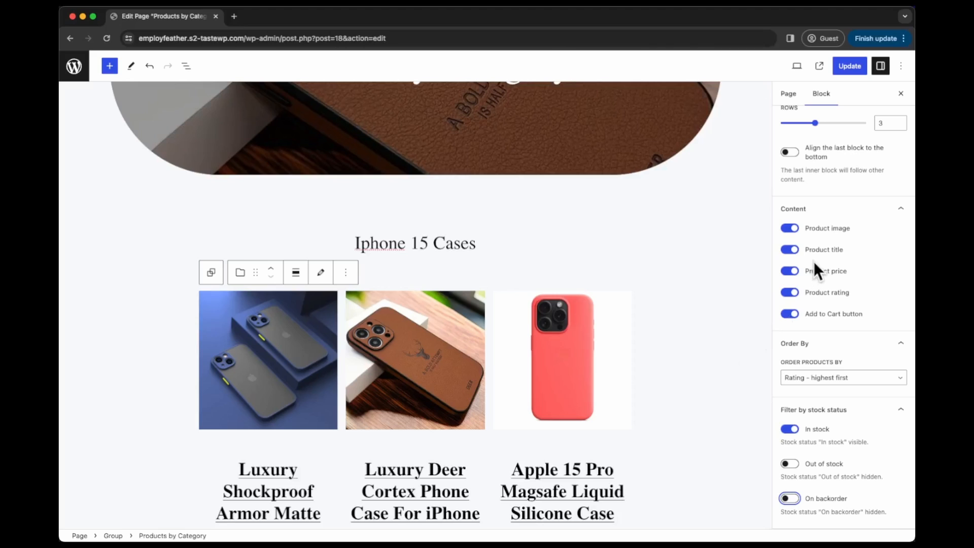
Step: Try the all Image style on the product block, and apply the Center buttom style instead
scroll(814, 261, "up", 10)
scroll(813, 261, "up", 3)
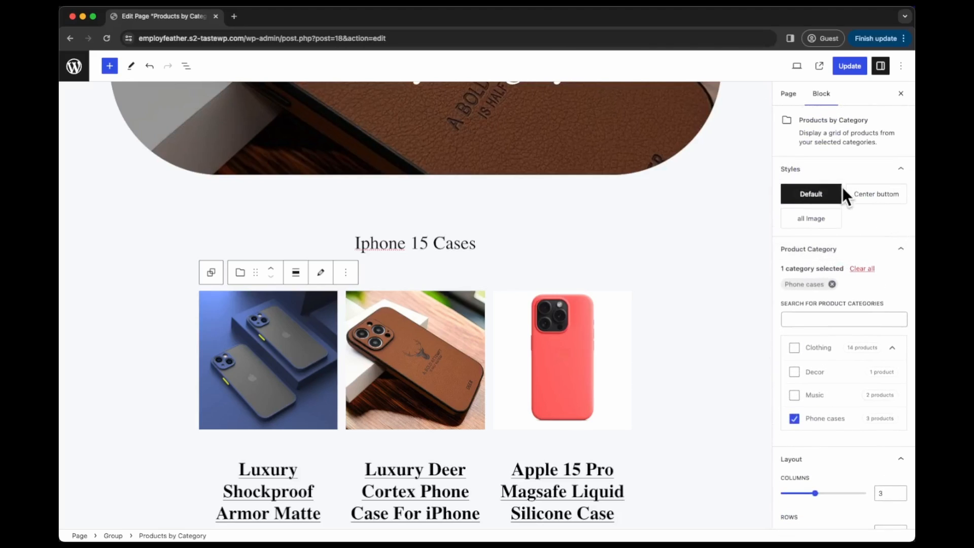
mouse_move(863, 203)
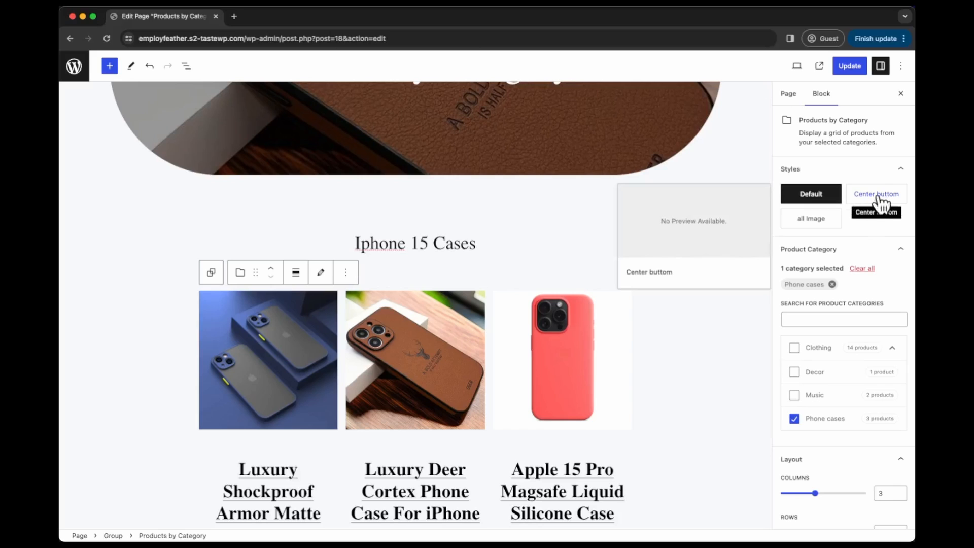
left_click(818, 223)
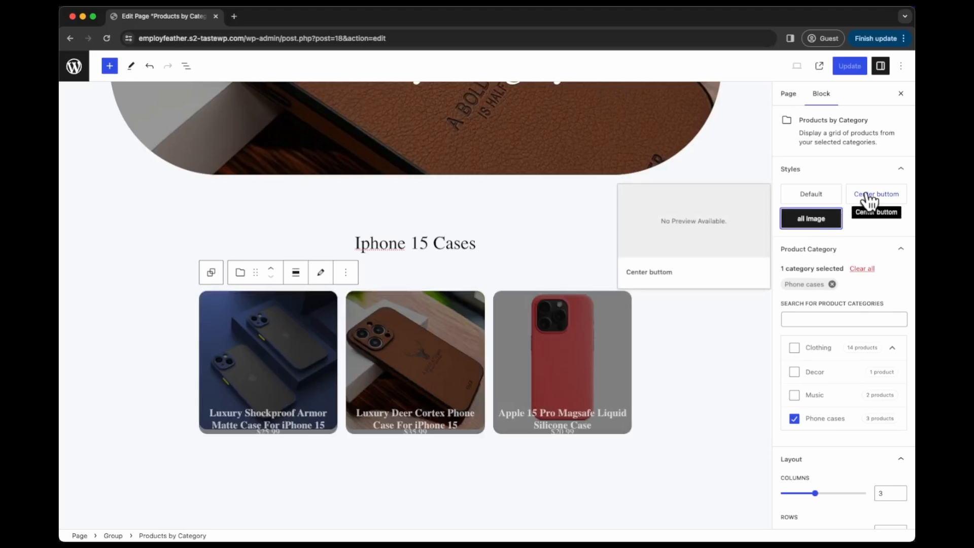
left_click(869, 199)
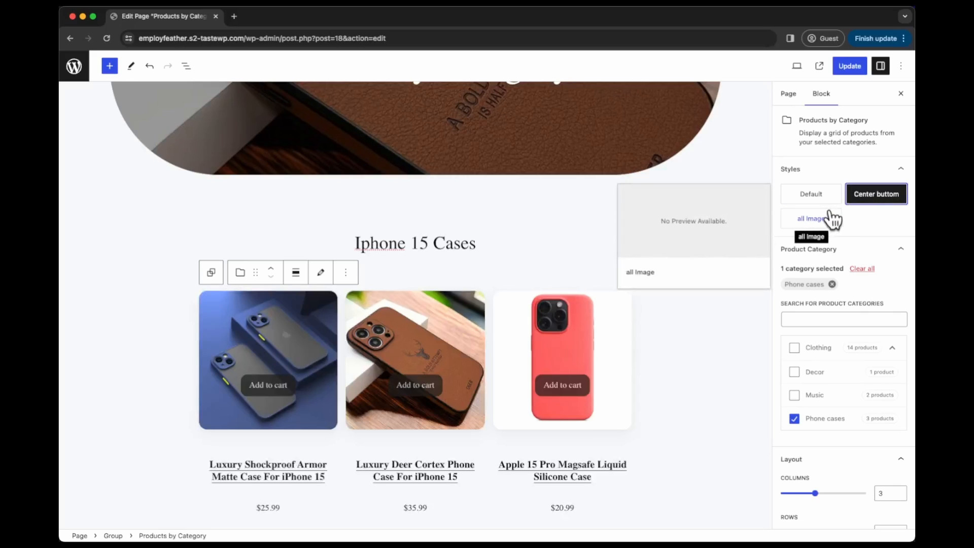
scroll(831, 219, "down", 2)
Step: Update the page and open its published version at the Iphone 15 Cases product grid
left_click(841, 68)
left_click(809, 66)
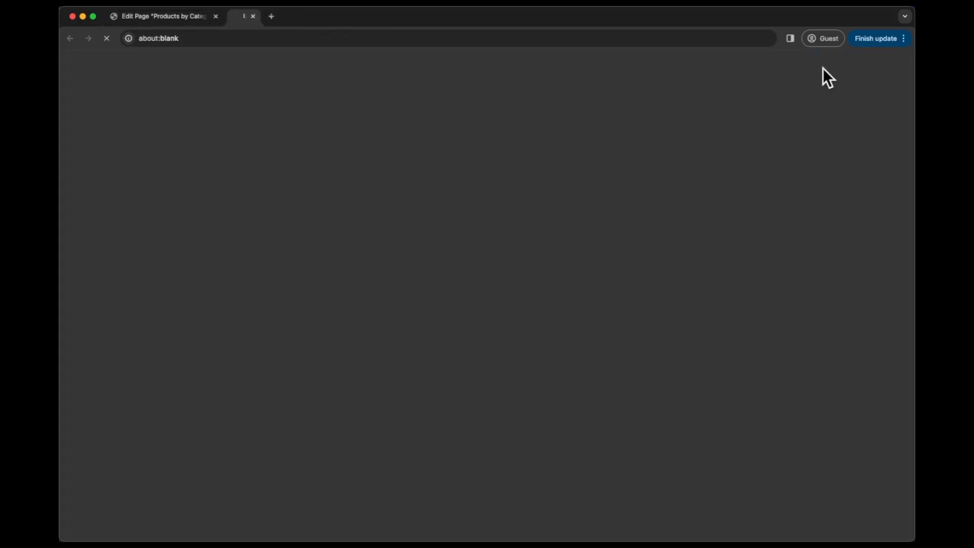
scroll(478, 236, "down", 3)
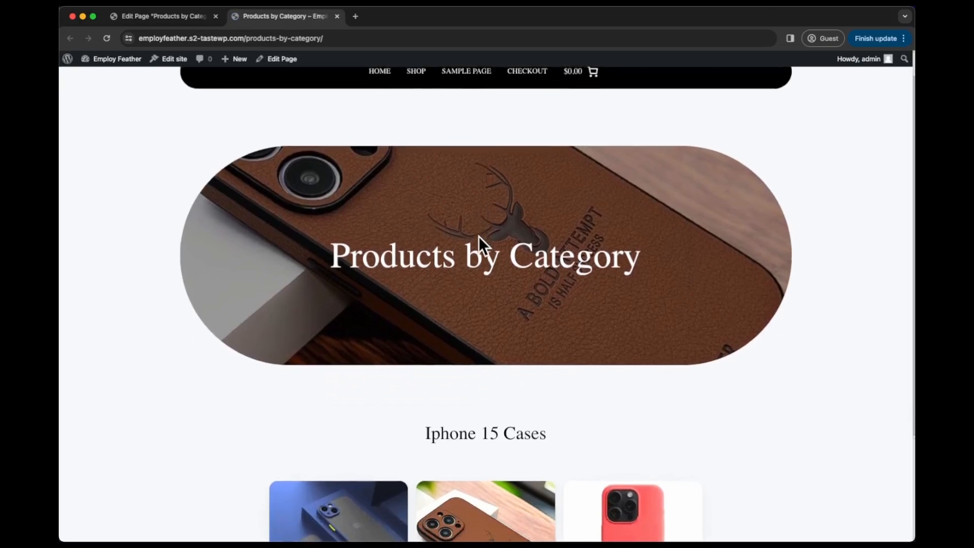
scroll(471, 370, "down", 2)
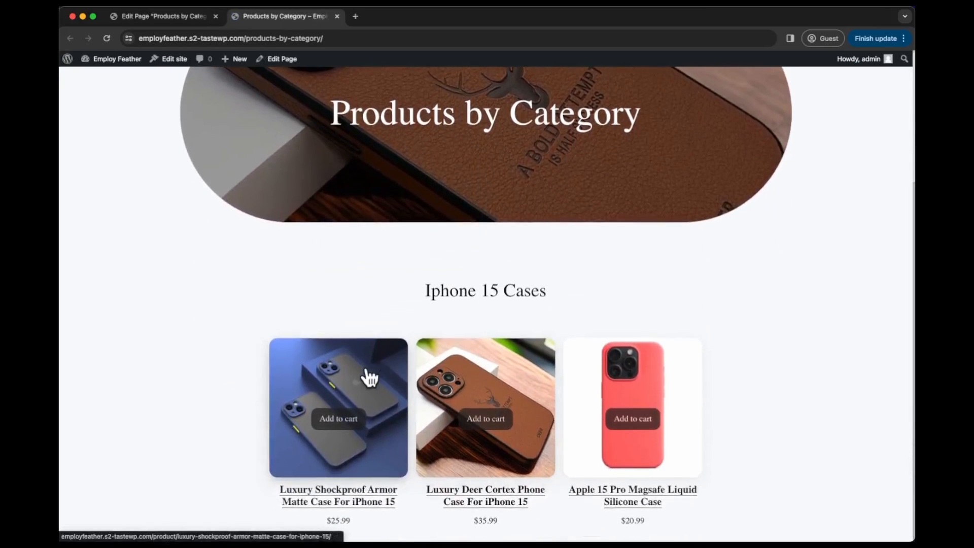
Step: View the details of the Luxury Shockproof Armor Matte Case and the Luxury Deer Cortex Phone Case, and close the product view
left_click(368, 368)
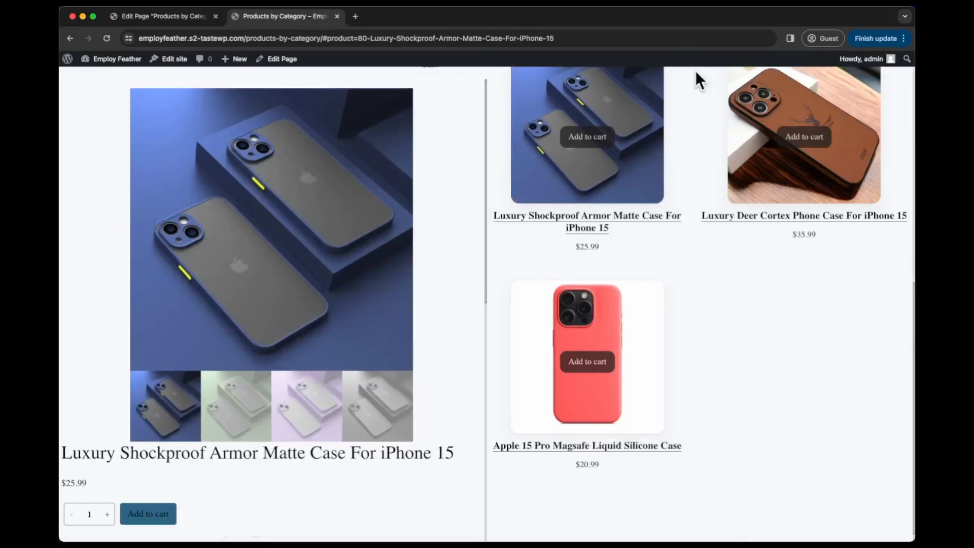
left_click(748, 171)
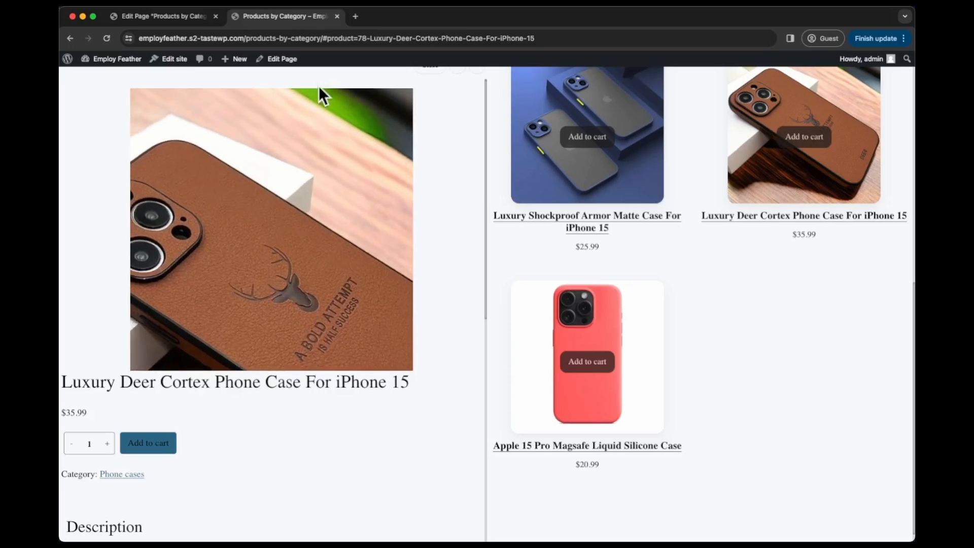
left_click(436, 71)
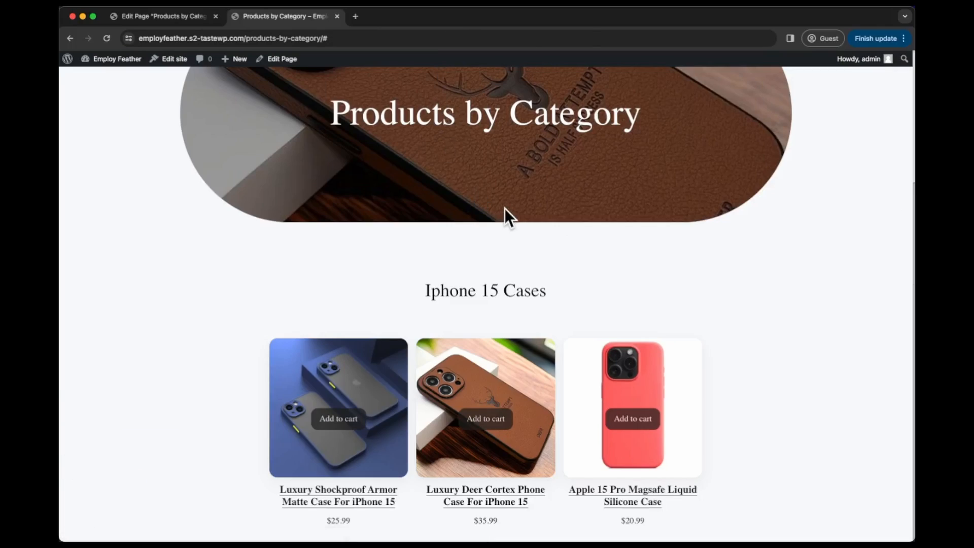